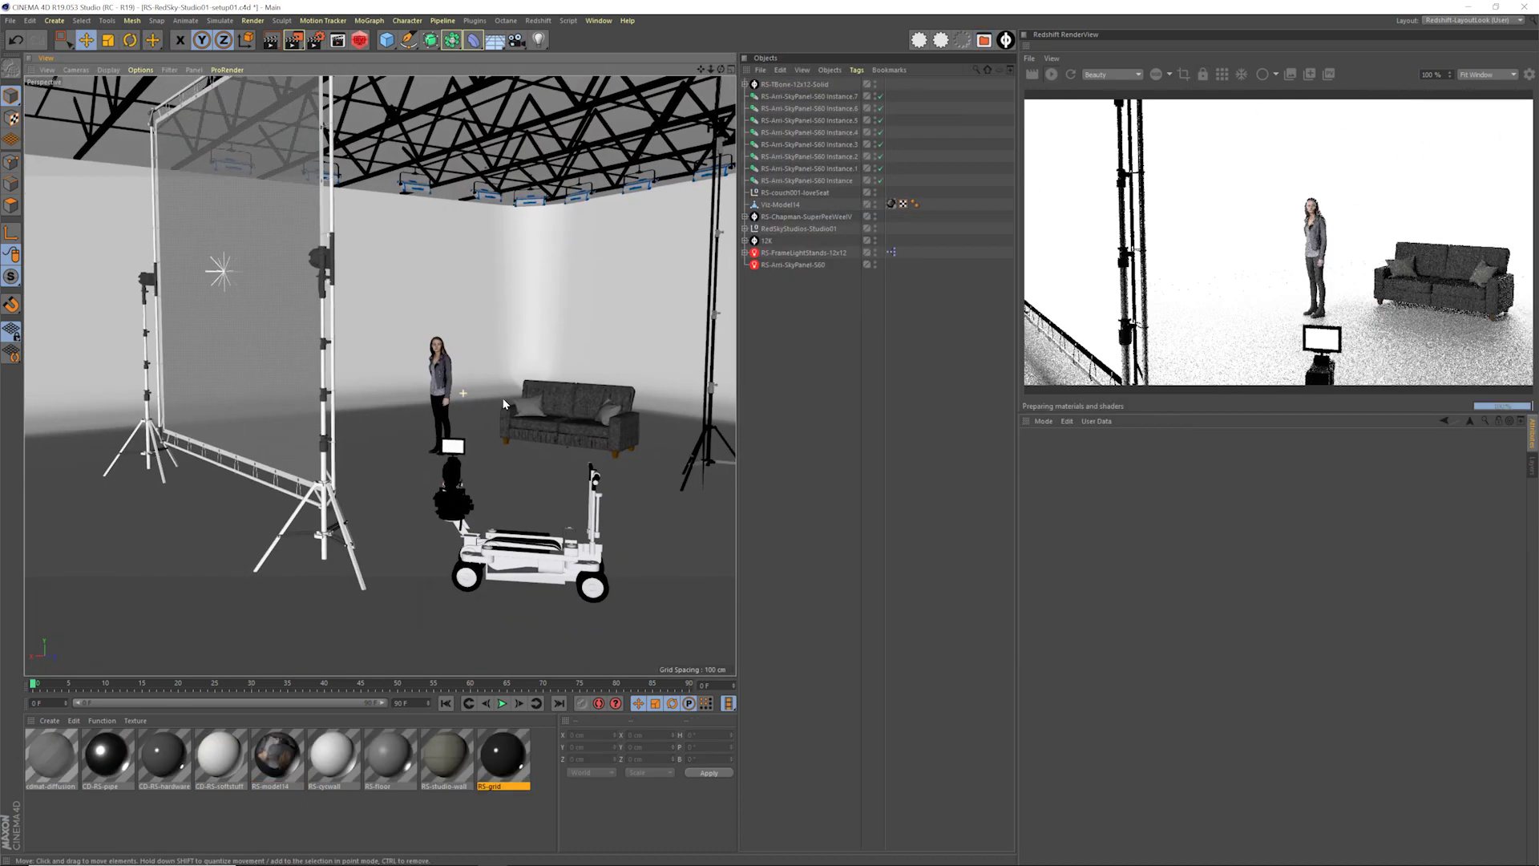
Step: Orbit the Perspective view out to frame the whole soundstage set
mouse_move(542, 418)
left_mouse_down("alt")
mouse_move(529, 413)
mouse_move(573, 419)
left_mouse_up("alt")
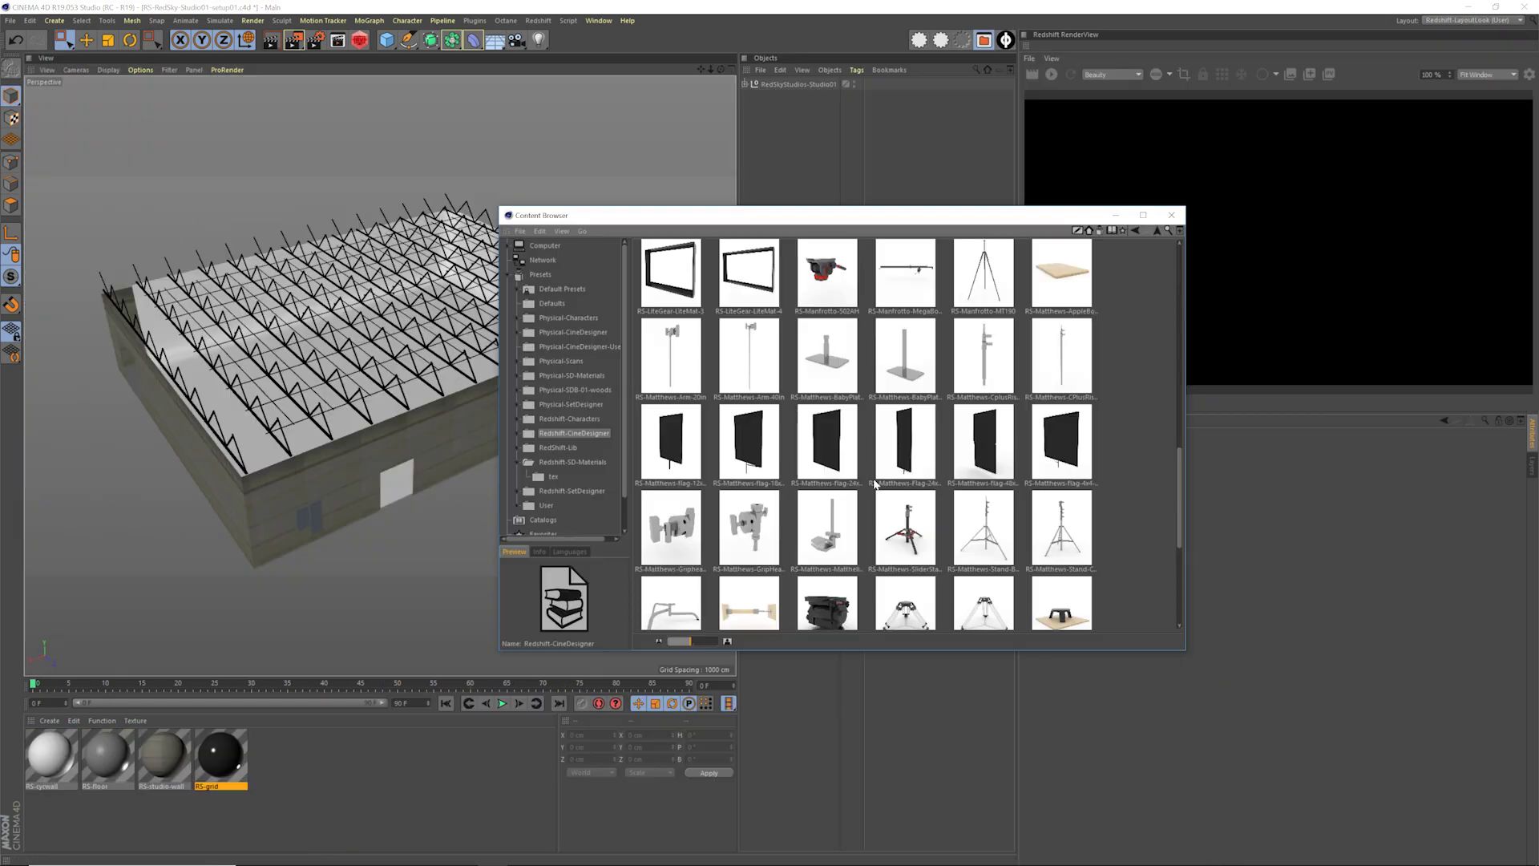
Step: Turn the talent figure and raise the frame light's Light Intensity (Image) to 4
scroll(873, 483, "up", 8)
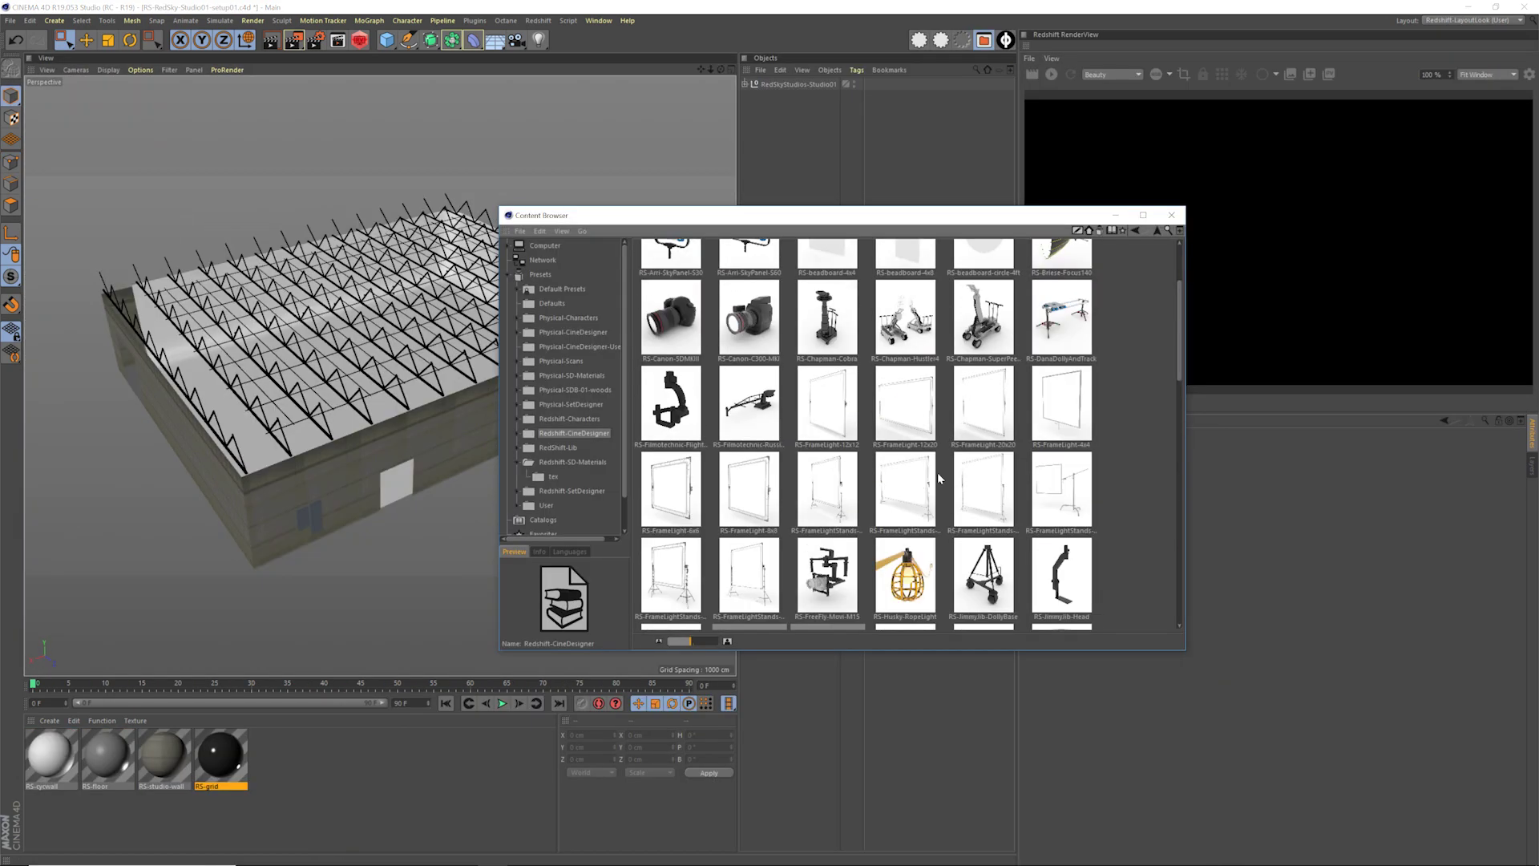
scroll(852, 477, "down", 8)
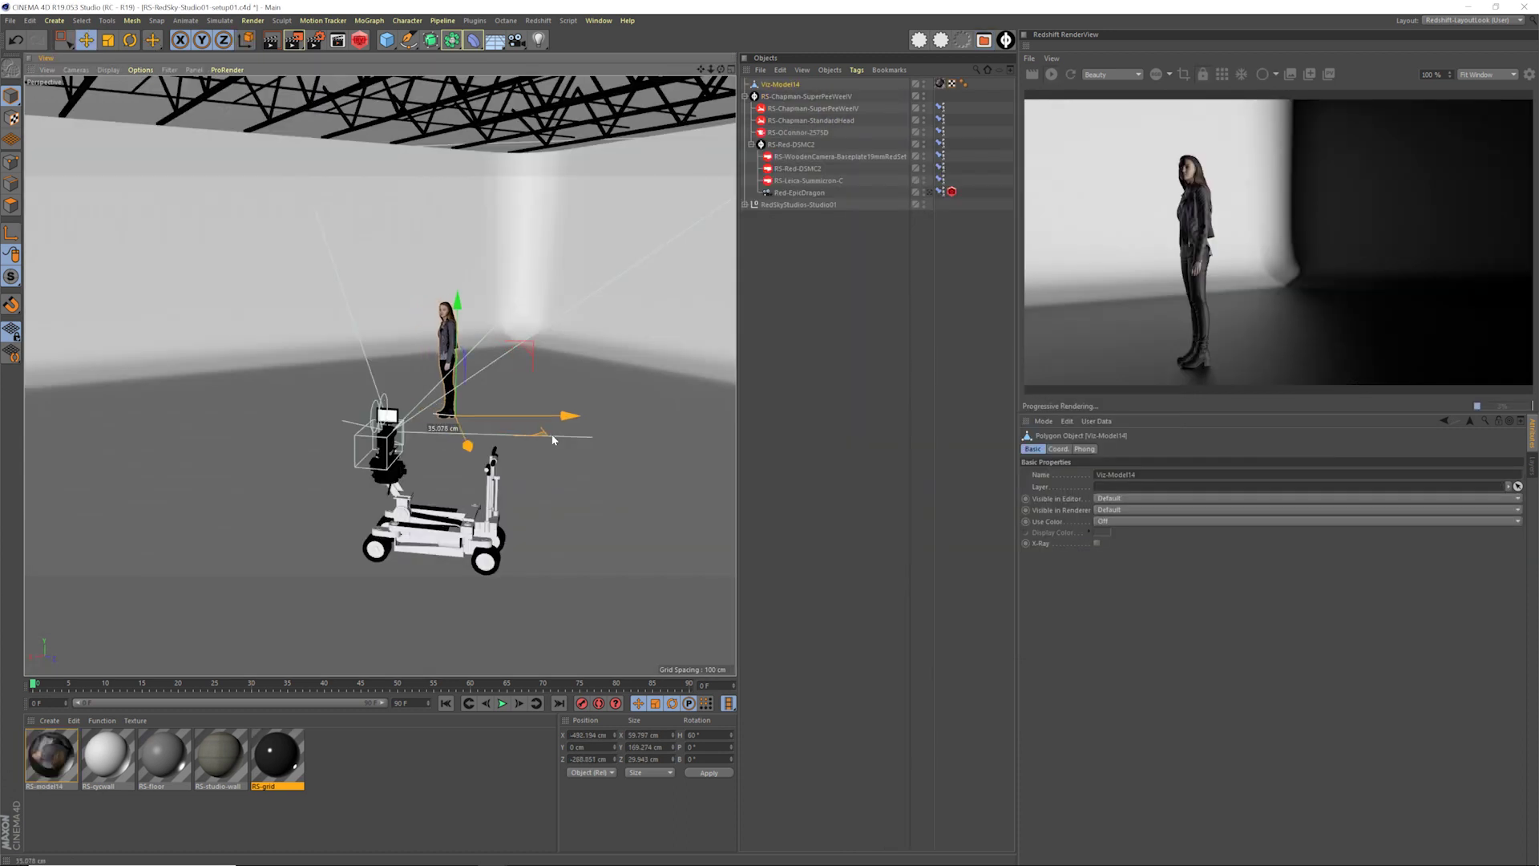
left_click_drag(609, 435, 533, 442)
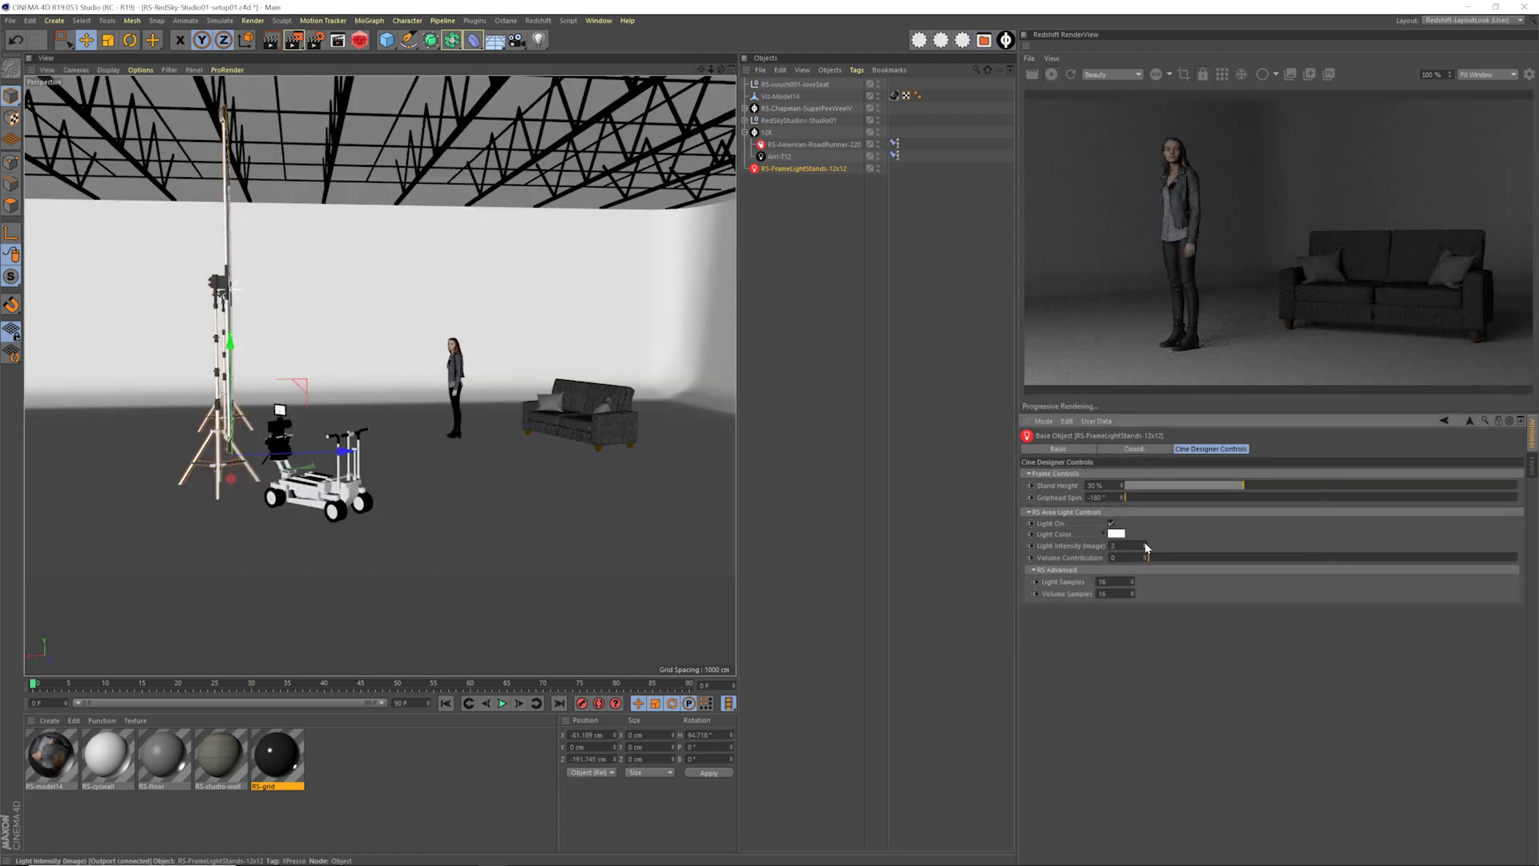
left_click(1144, 545)
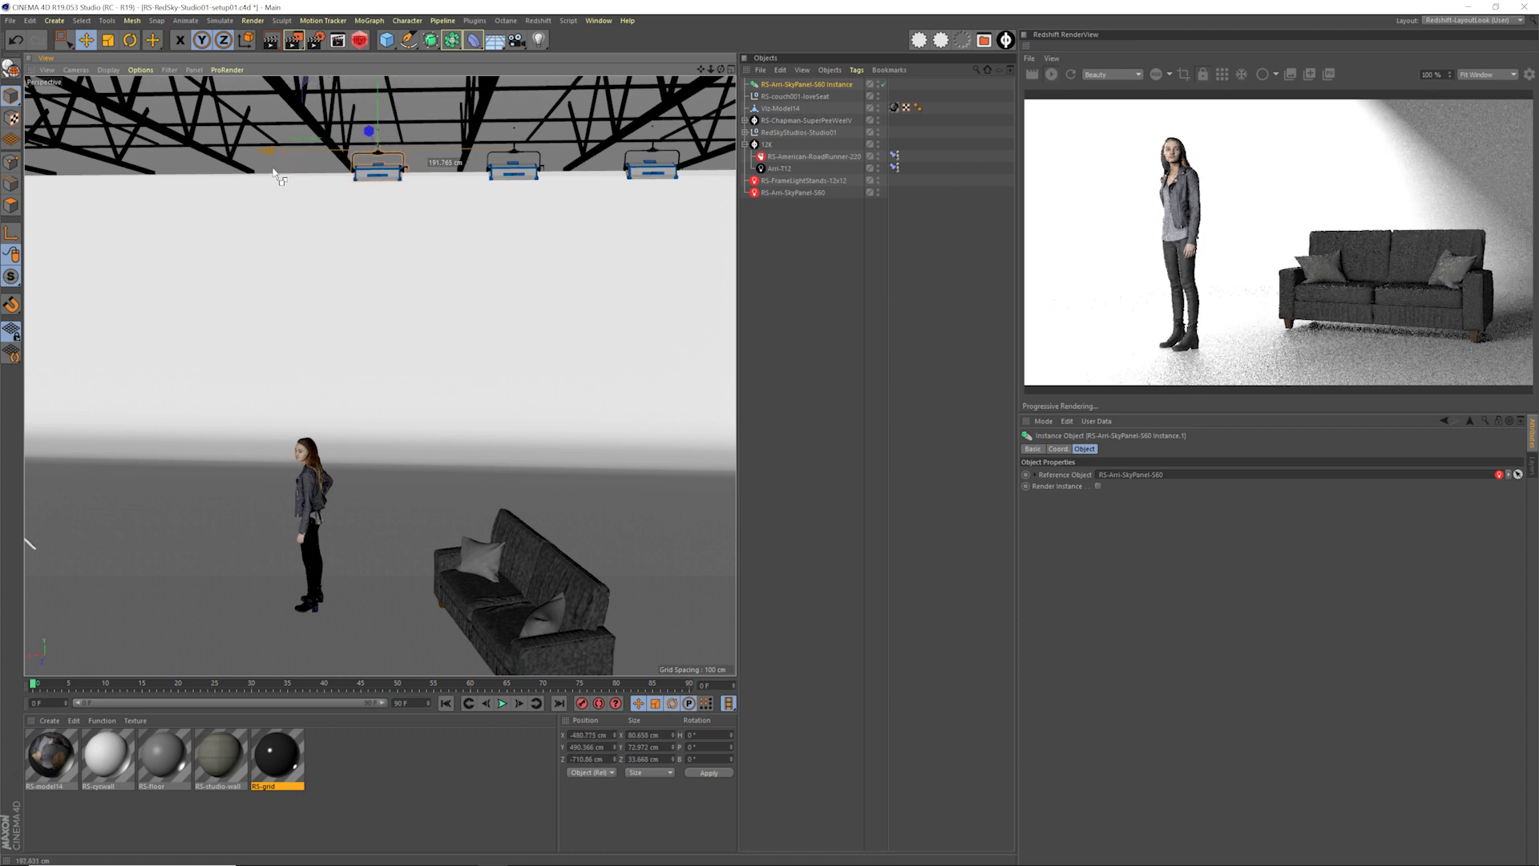
Step: Slide a SkyPanel copy sideways along the truss and check the original SkyPanel's settings
scroll(377, 261, "down", 5)
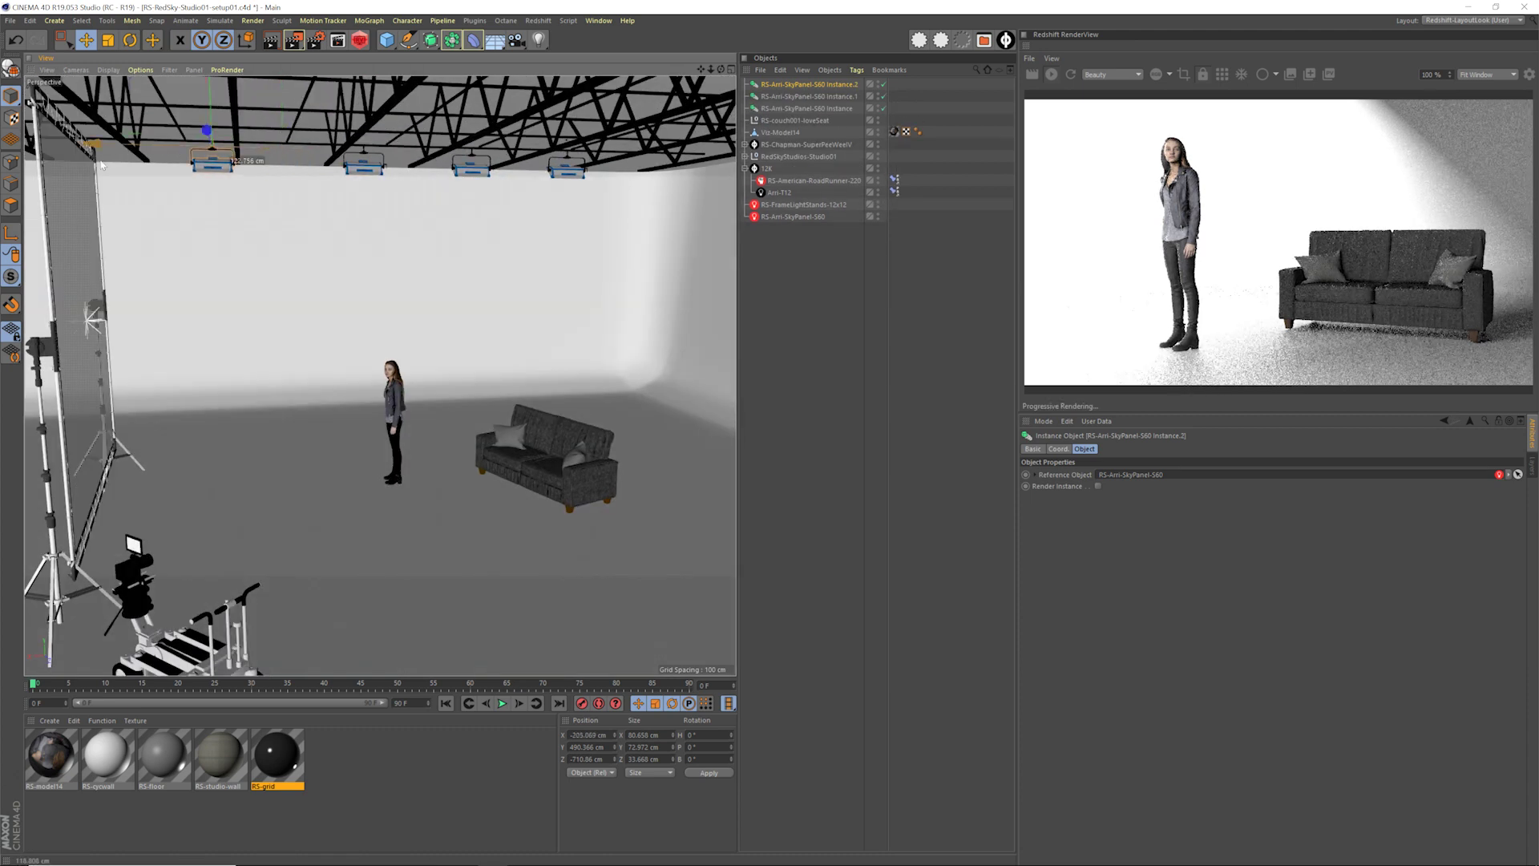
left_click_drag(196, 156, 96, 175)
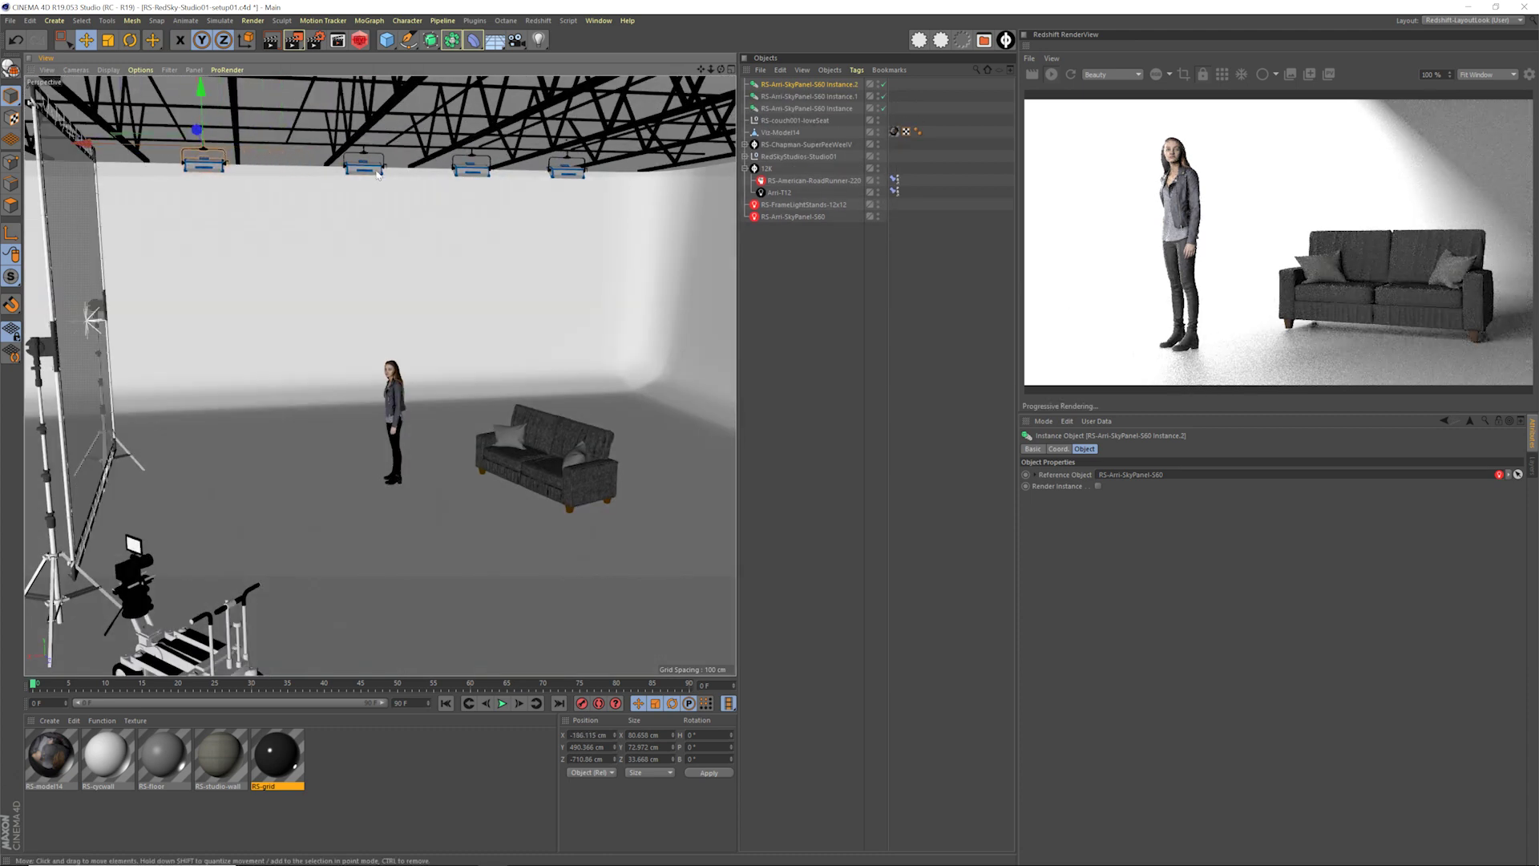
left_click(364, 162)
left_click_drag(263, 162, 685, 163, "alt")
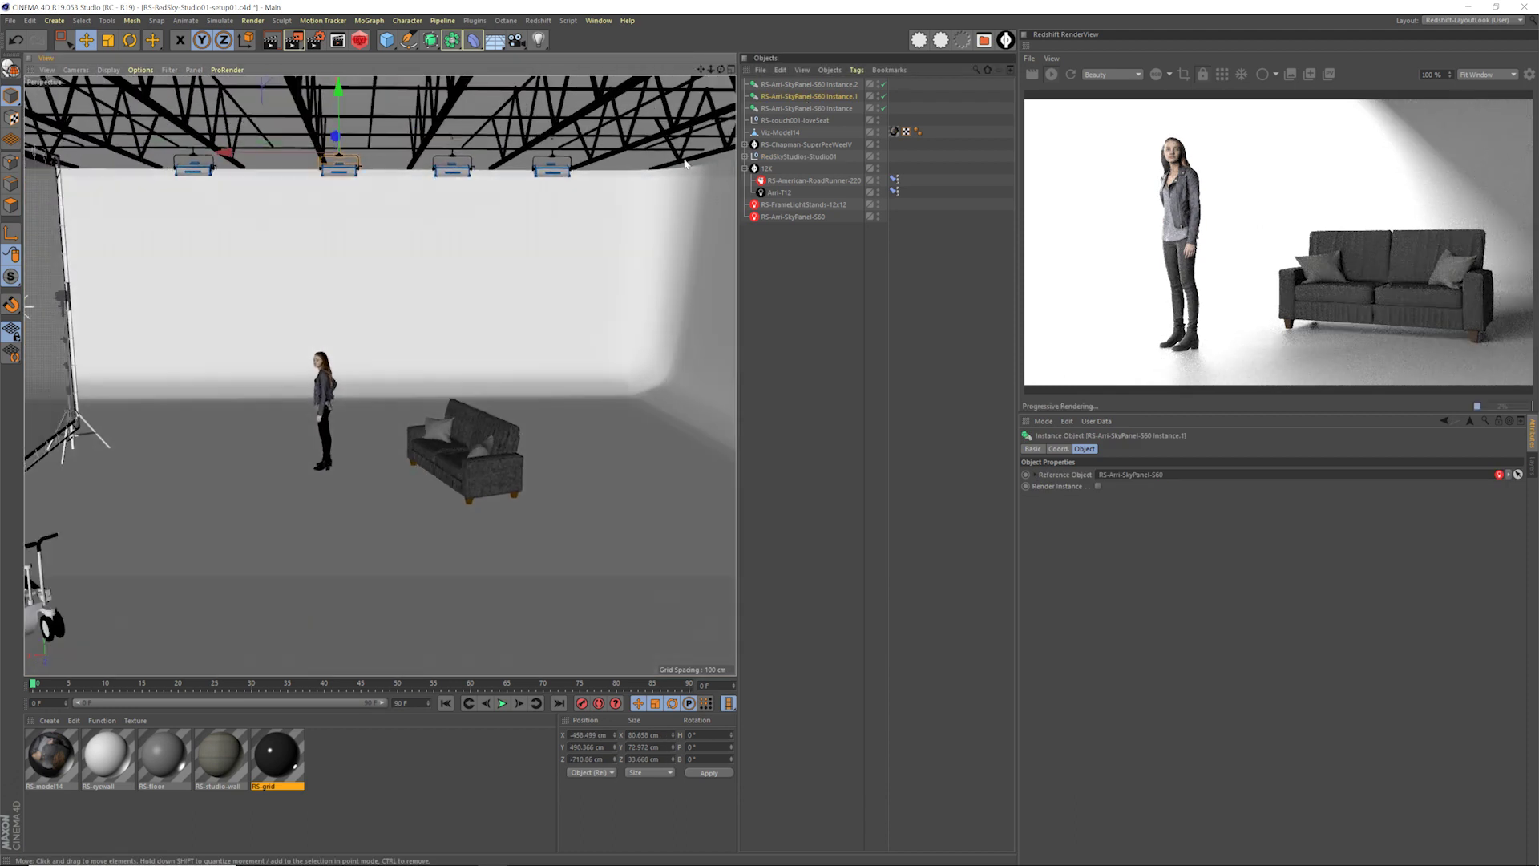
left_click(797, 217)
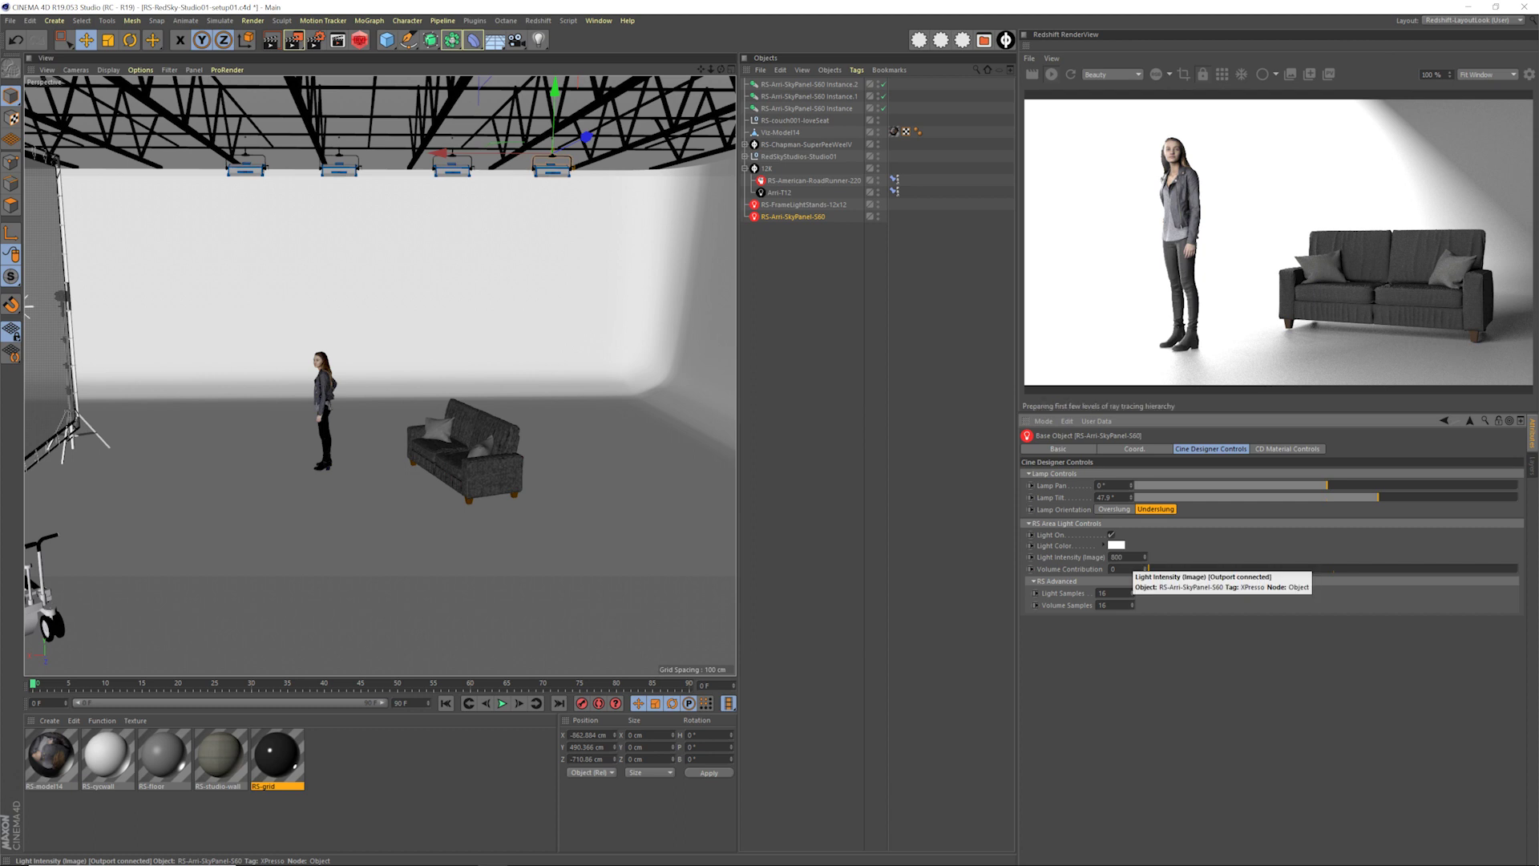
key("ctrl+shift+a")
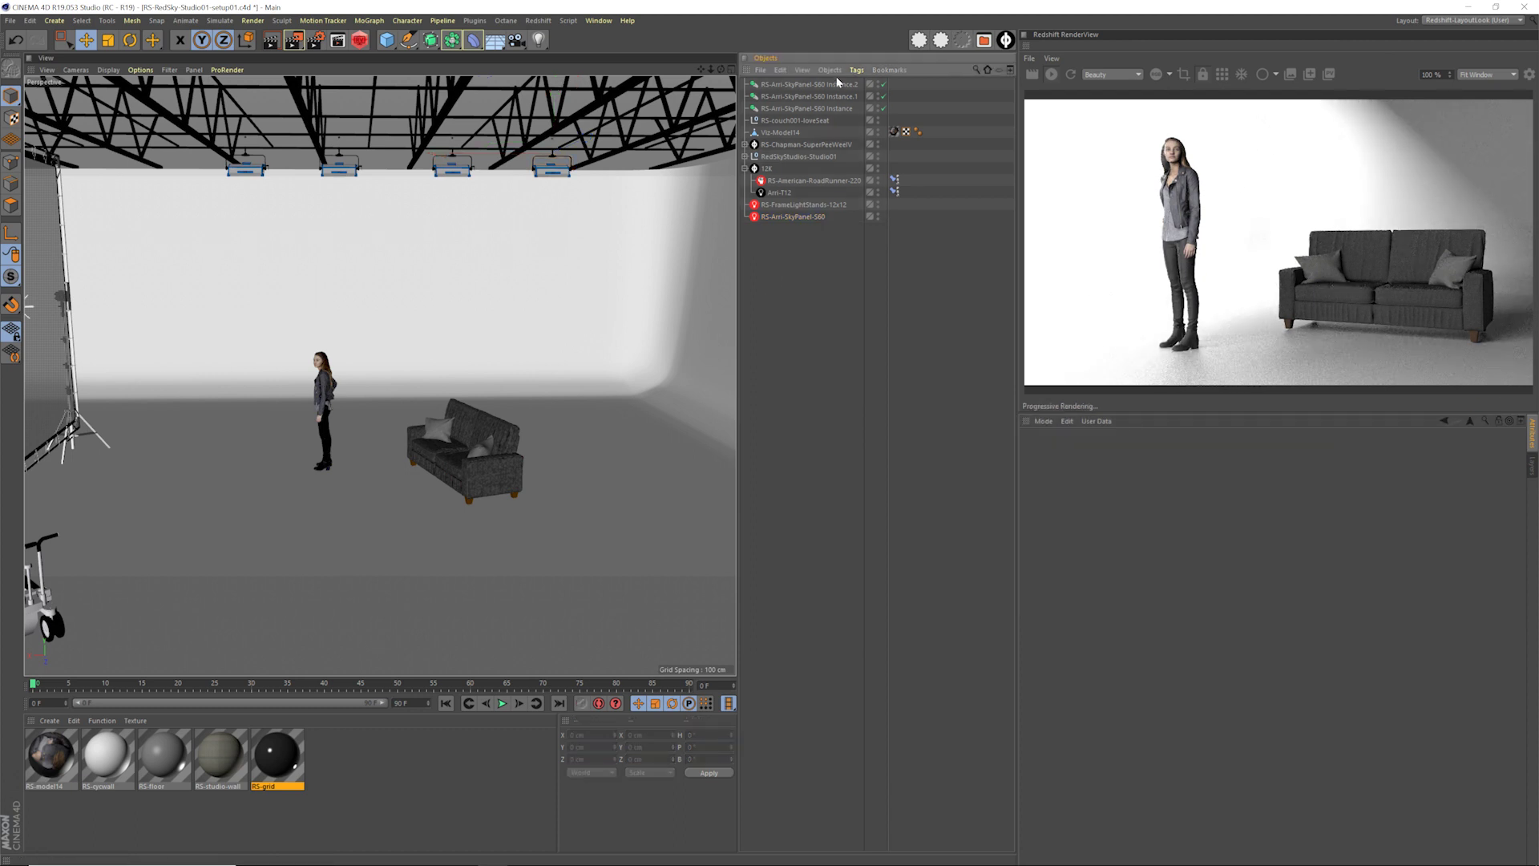
Step: In Top view, zoom to the chosen SkyPanel copy and set its heading to -90°
key("F2")
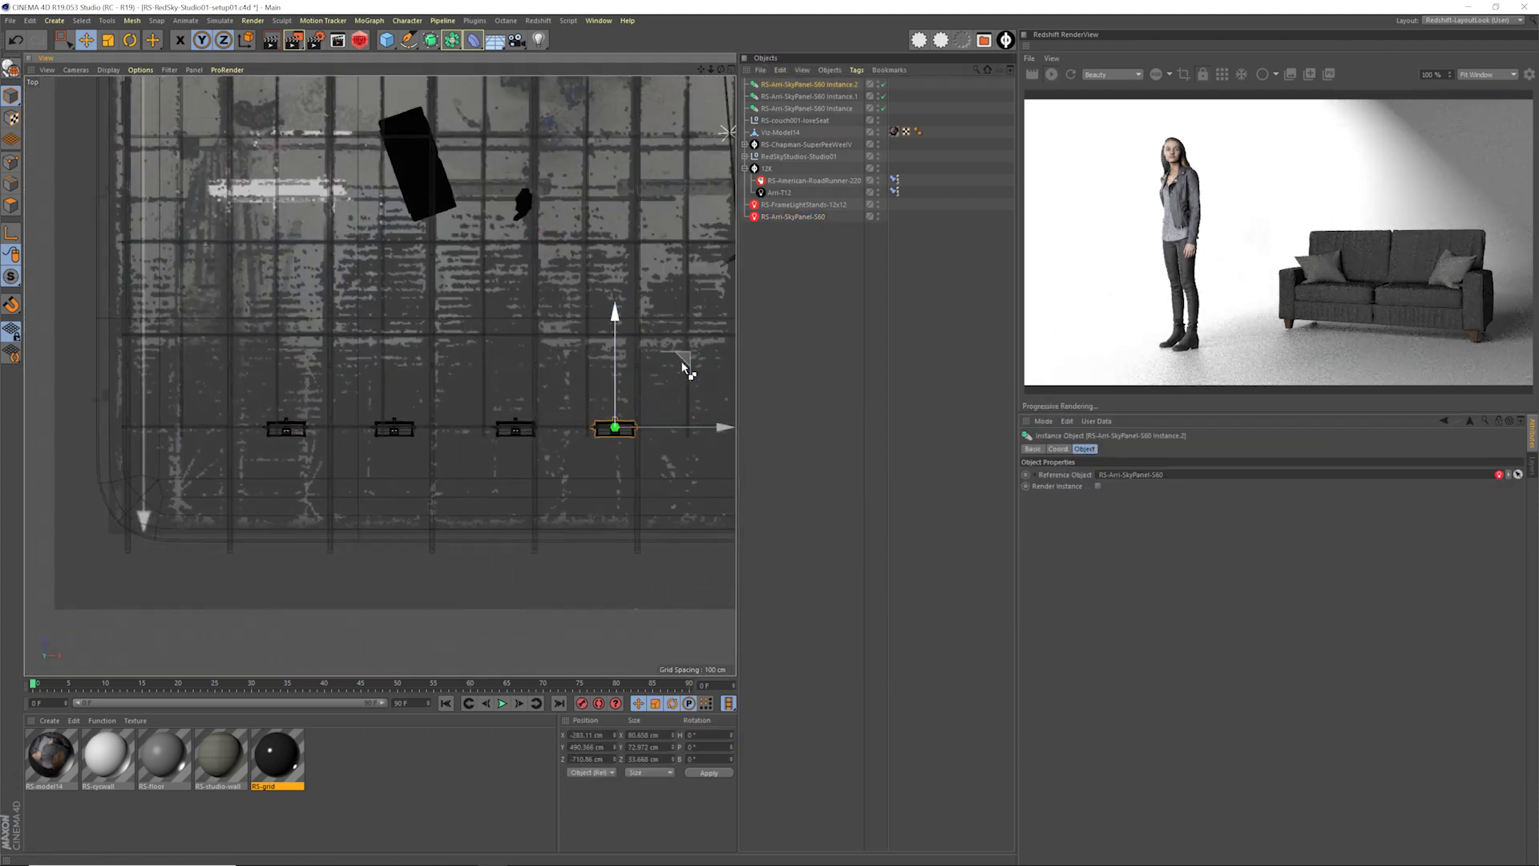
key("o")
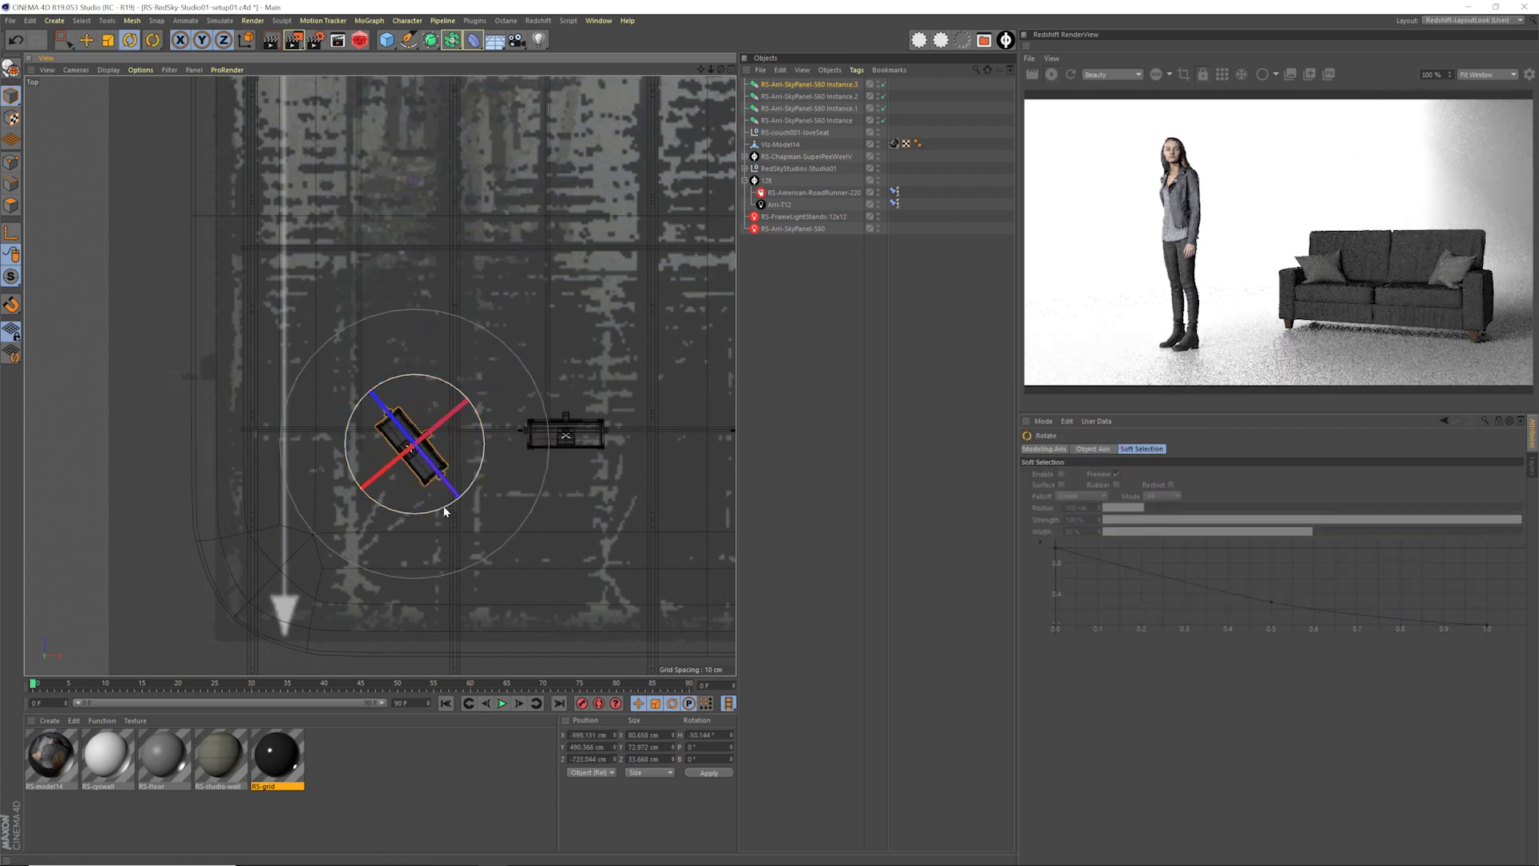
middle_click_drag(515, 452, 521, 505)
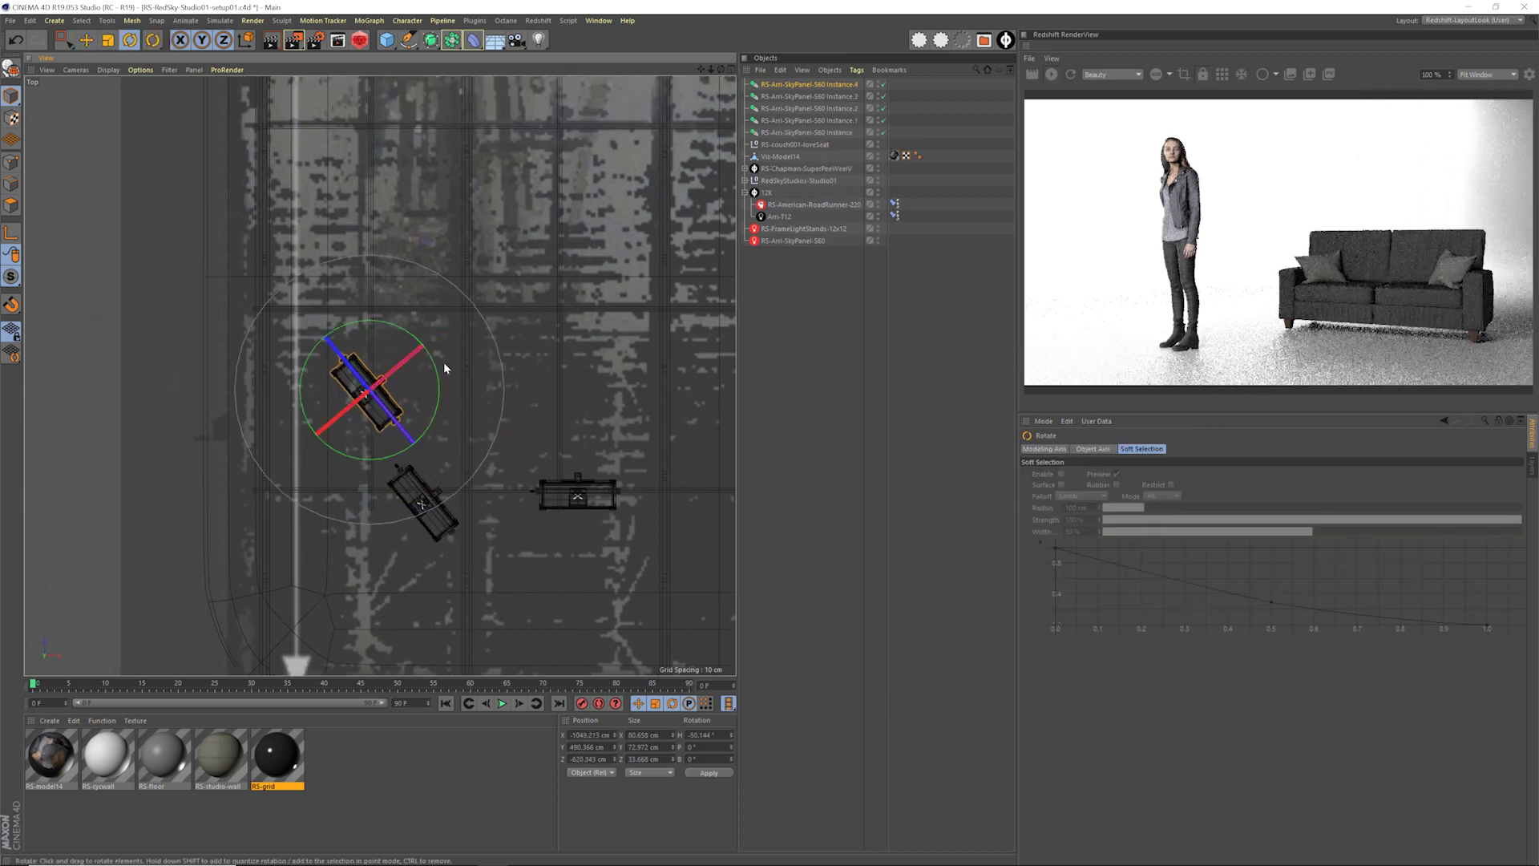
scroll(441, 415, "up", 1)
left_click(699, 734)
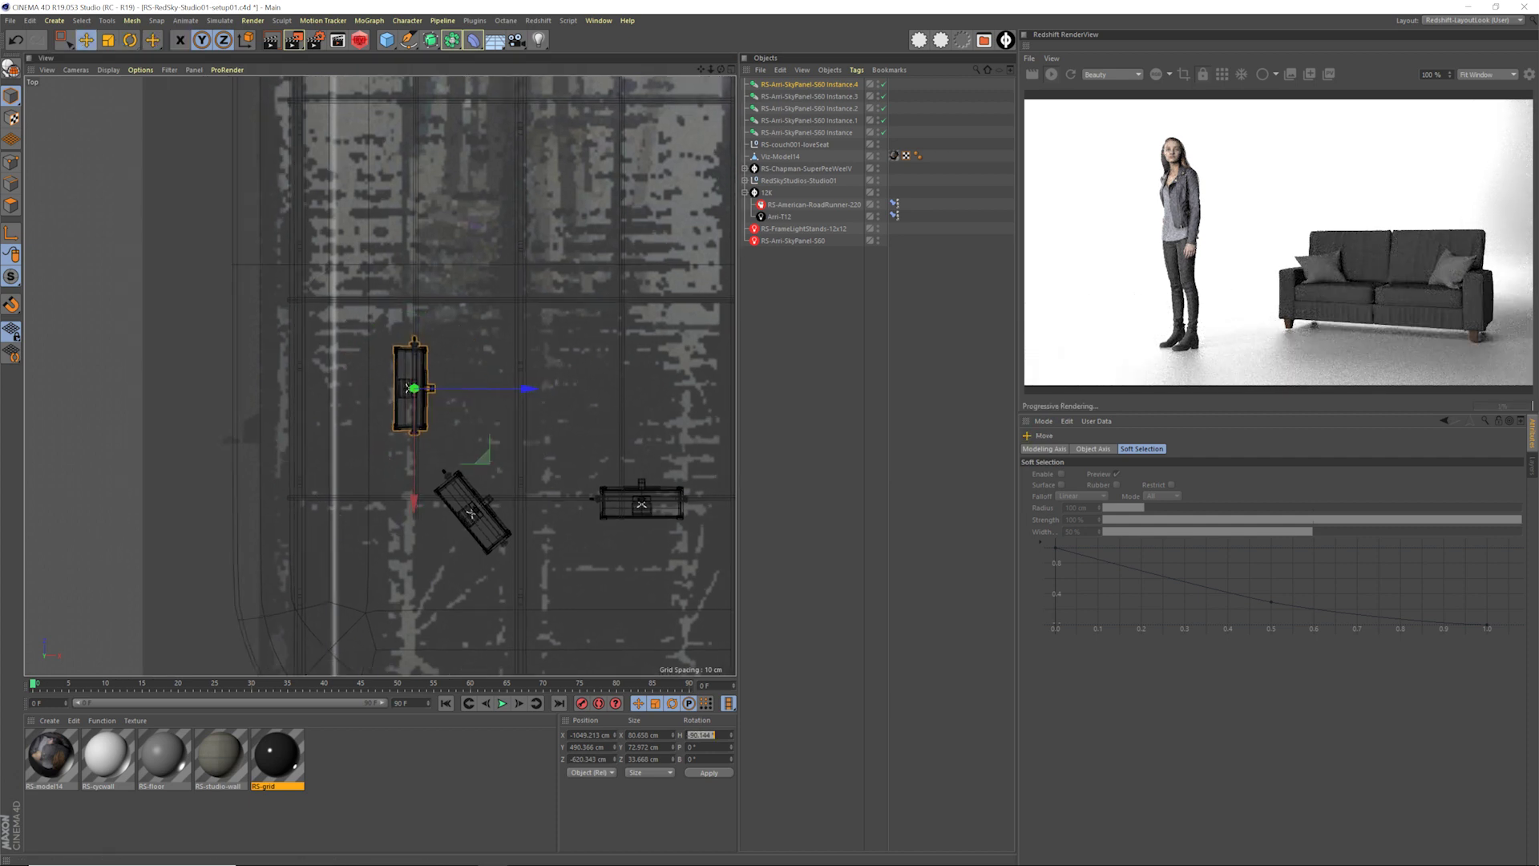
Step: Duplicate the SkyPanel and move the new copy about 162 cm up the truss row
left_click_drag(384, 473, 385, 281, "ctrl")
scroll(433, 429, "down", 2)
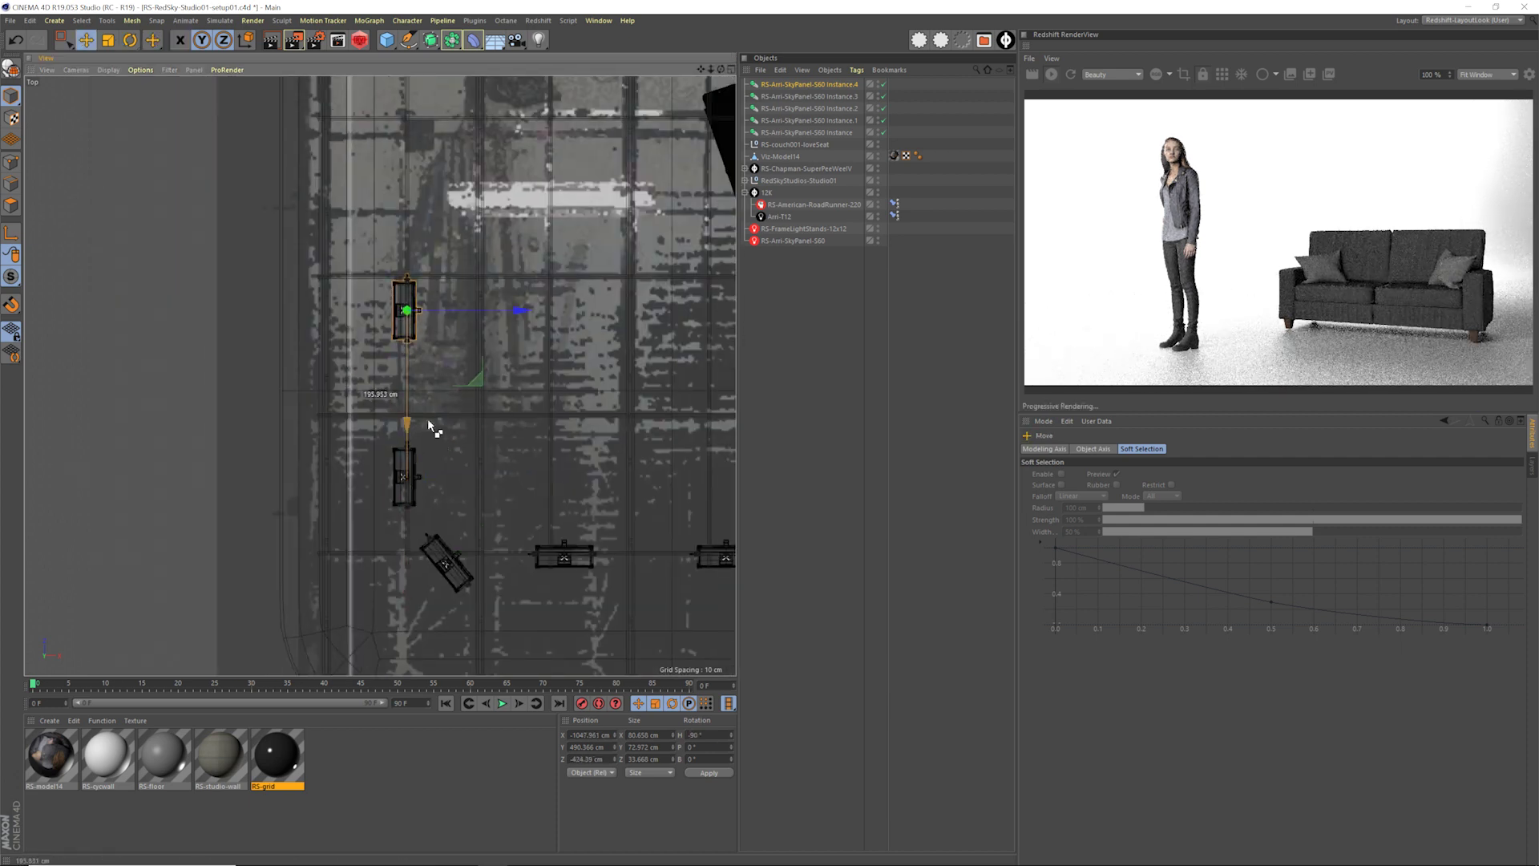
left_click_drag(464, 378, 419, 390, "ctrl")
left_click_drag(443, 306, 410, 295)
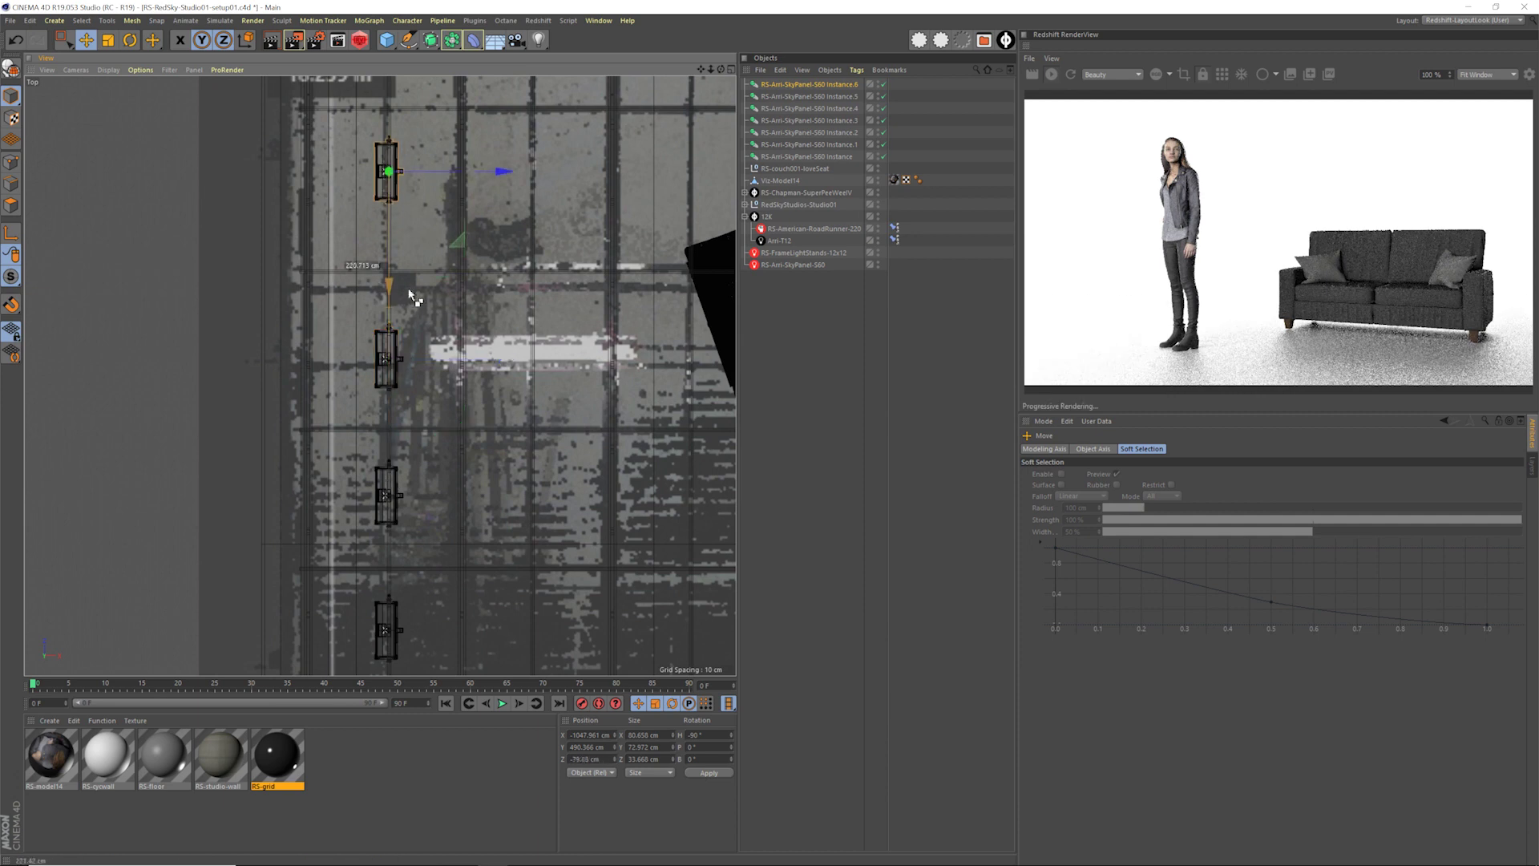
middle_click(466, 213)
middle_click(324, 287)
scroll(458, 297, "up", 2)
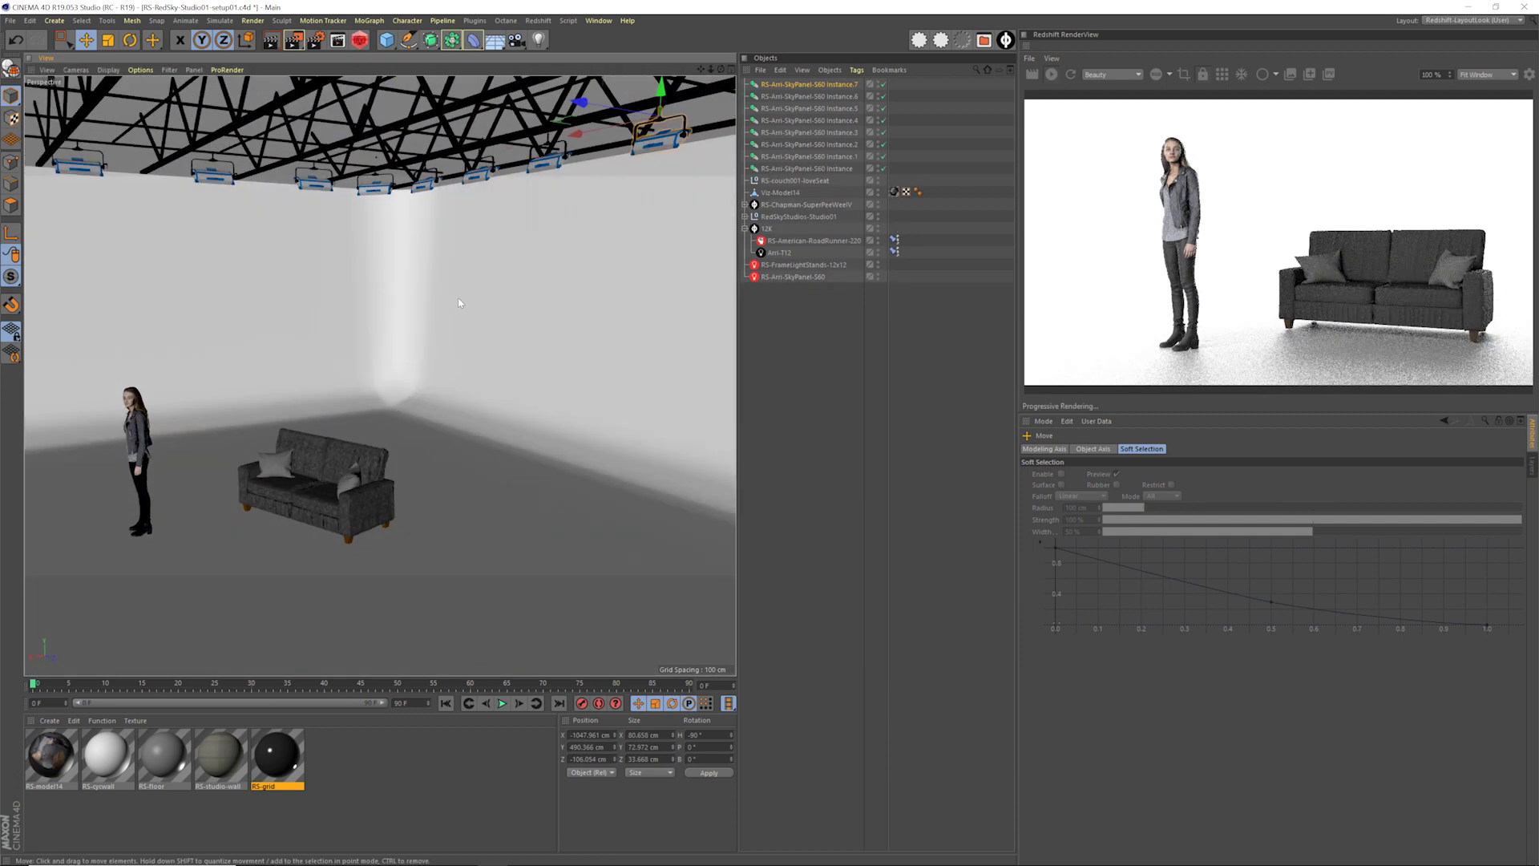
scroll(454, 297, "down", 2)
scroll(454, 313, "down", 3)
Step: Bring in the RS-TBone-12x12-Solid black flag and move it to the right
key("shift+F8")
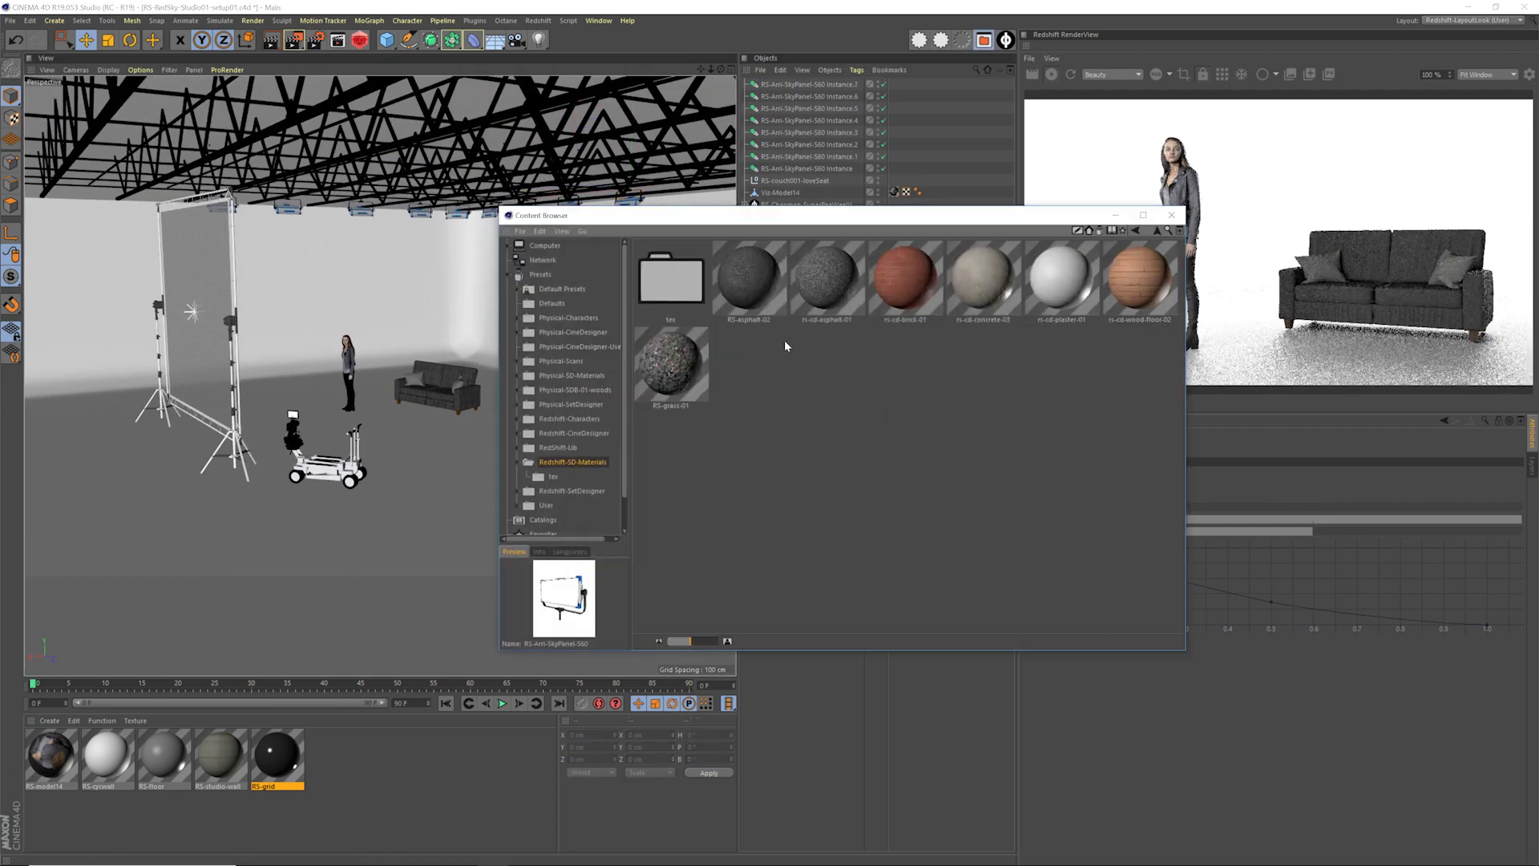
left_click(1173, 215)
left_click_drag(248, 463, 385, 462)
key("r")
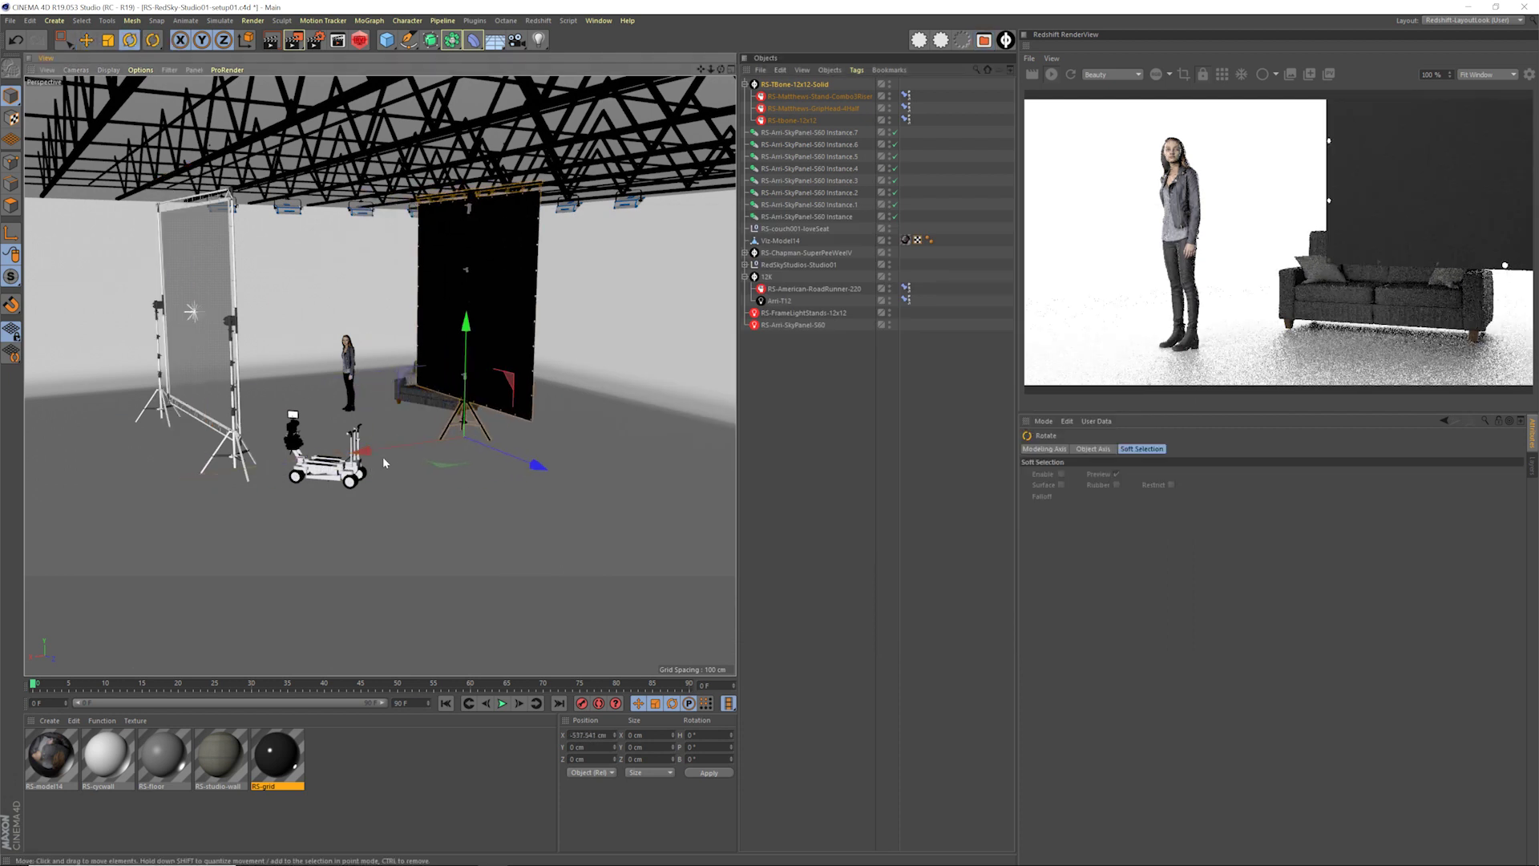
left_click_drag(462, 414, 320, 385, "alt")
Step: Adjust the flag's stand and slide the flag right of the couch so its face shows
left_click(473, 353)
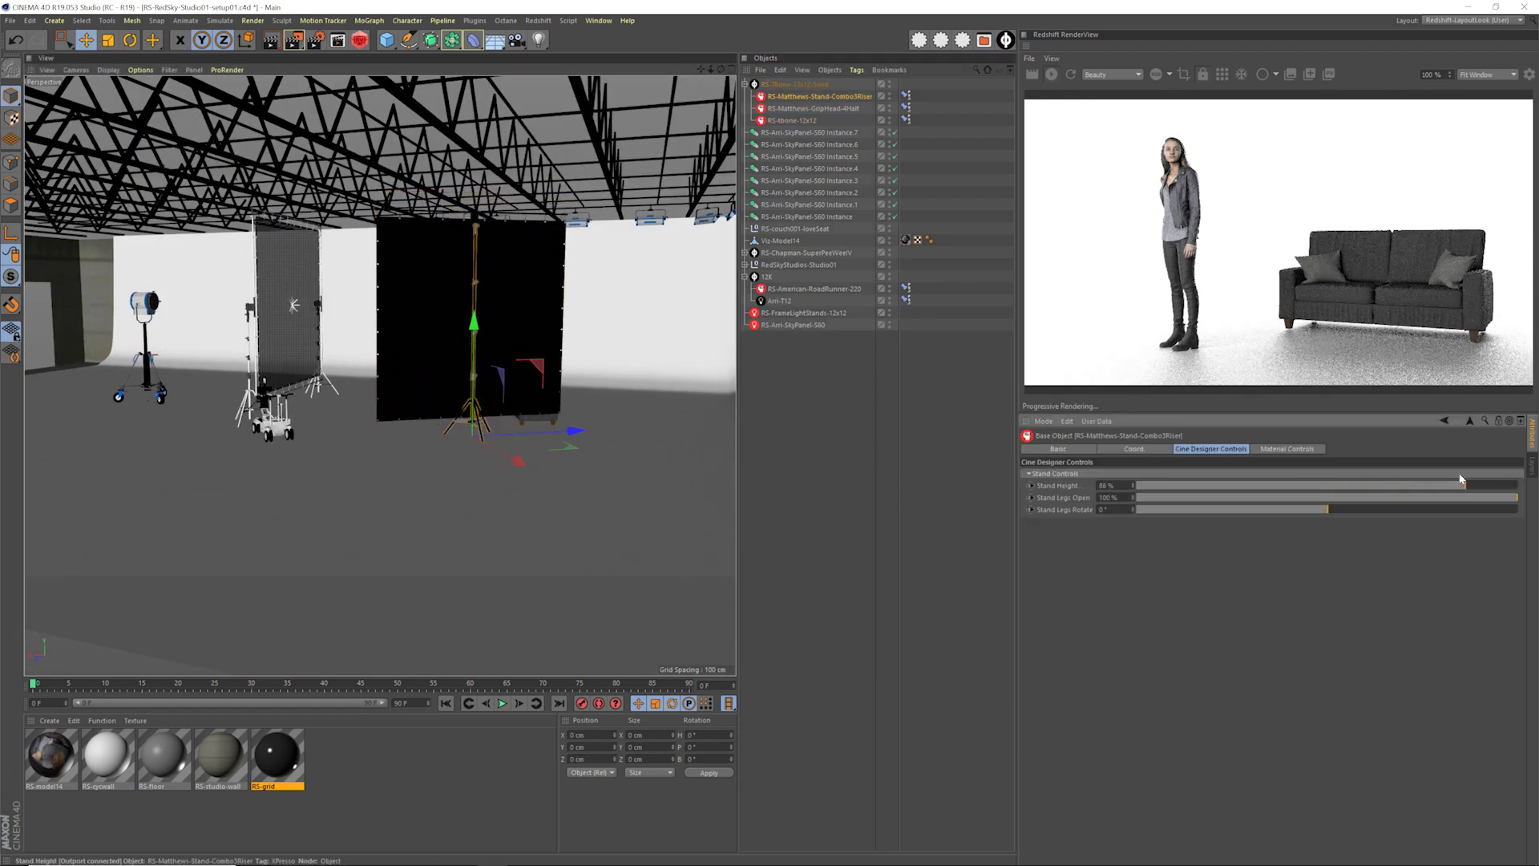
mouse_move(488, 416)
left_mouse_down("alt")
mouse_move(569, 386)
mouse_move(471, 411)
left_mouse_up("alt")
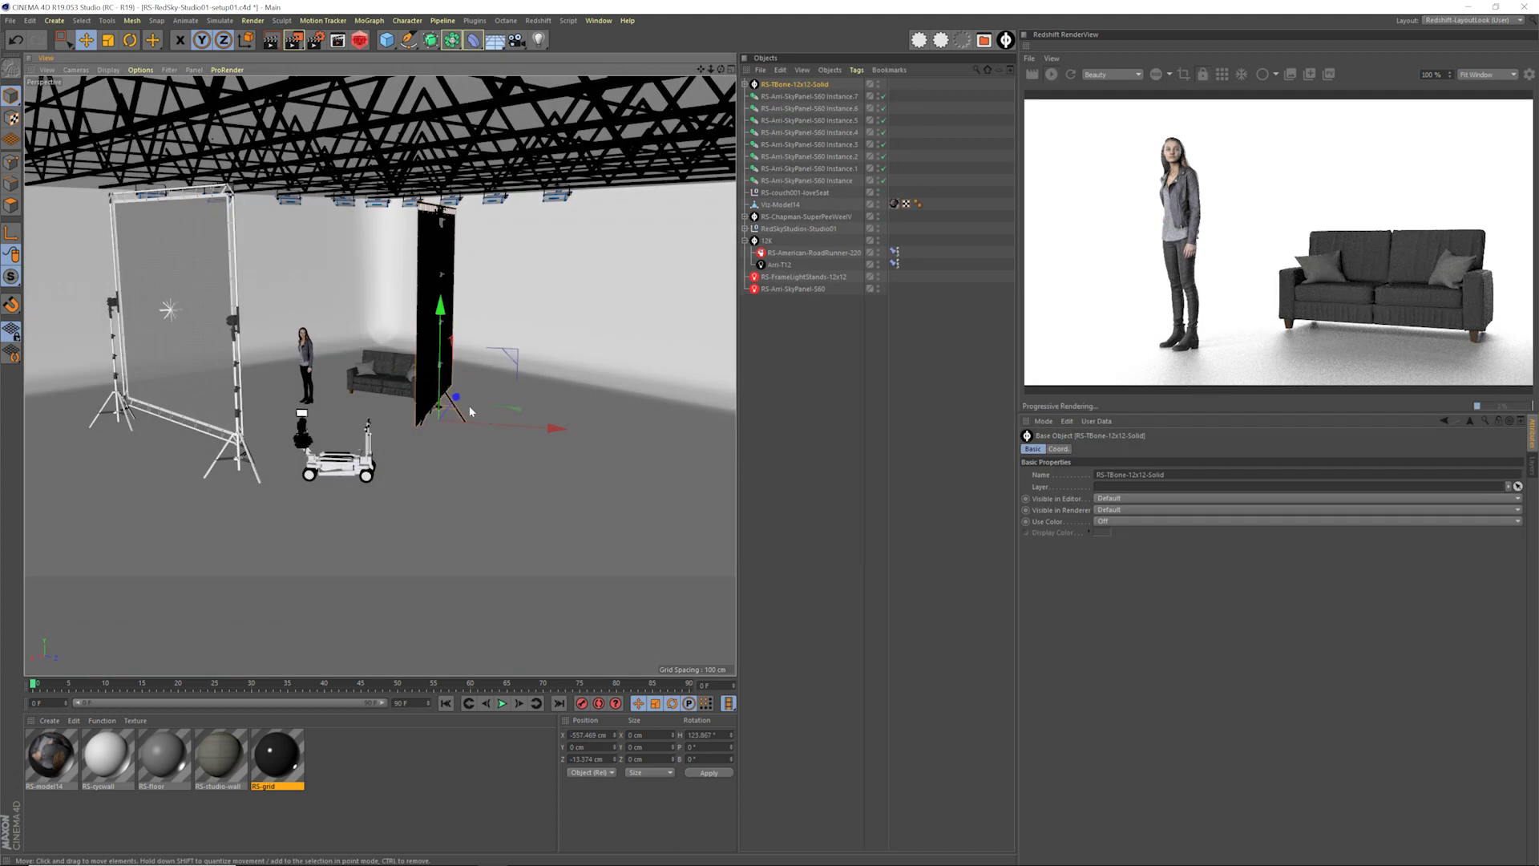
left_click_drag(568, 430, 433, 401)
left_click(822, 342)
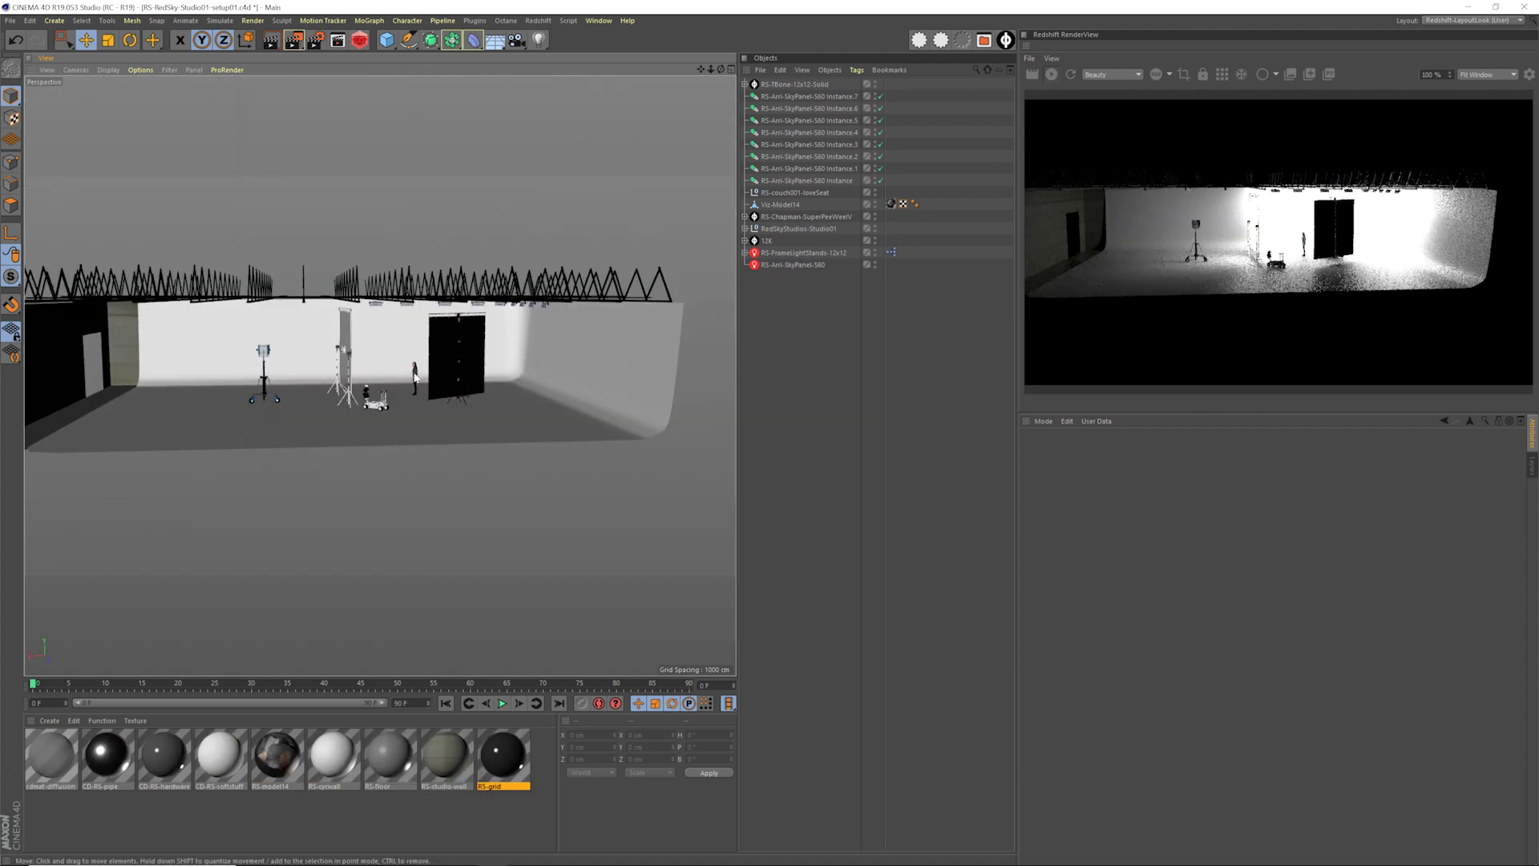
left_click_drag(473, 383, 479, 382, "alt")
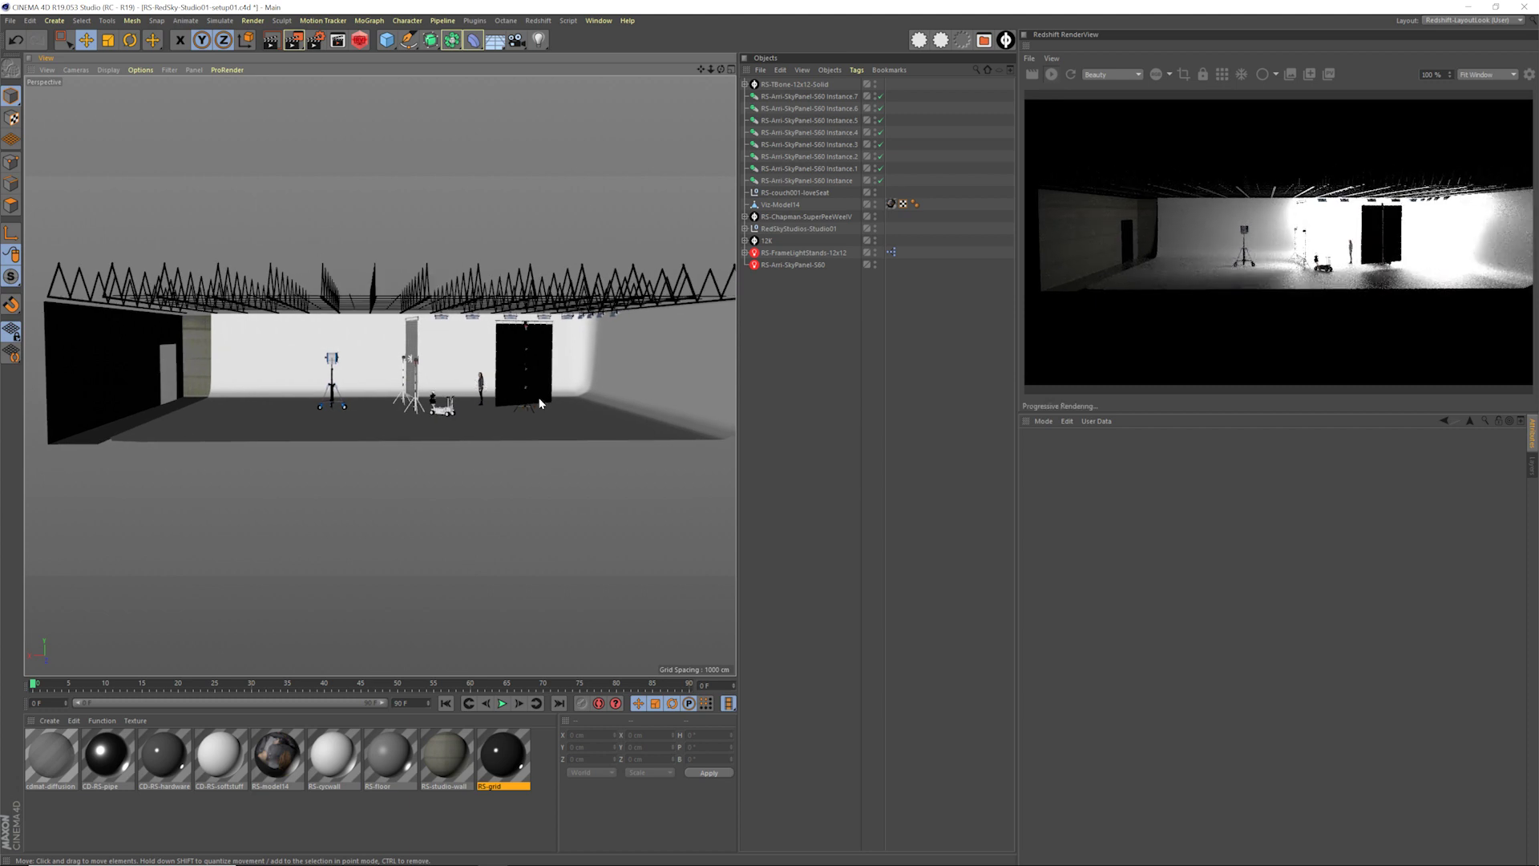